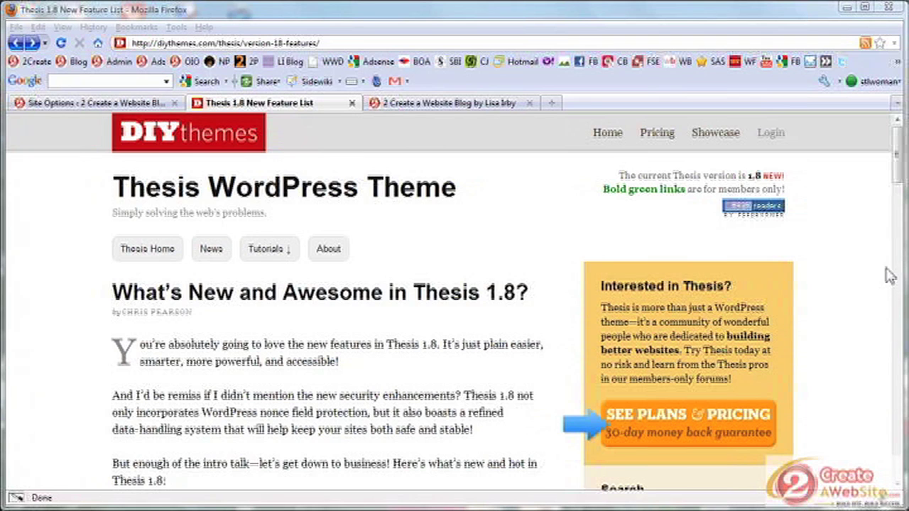
Scroll the Thesis 1.8 feature list to Header Image Uploader, then switch to the Site Options tab.
drag(896, 186, 902, 220)
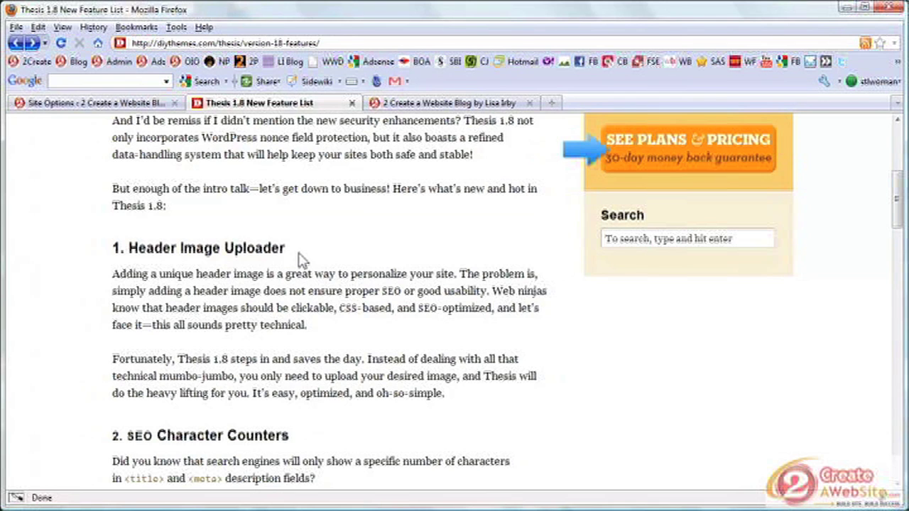
click(127, 103)
Open Thesis > Header Image, which shows a 947 optimal header width and an upload field.
scroll(651, 259, down, 5)
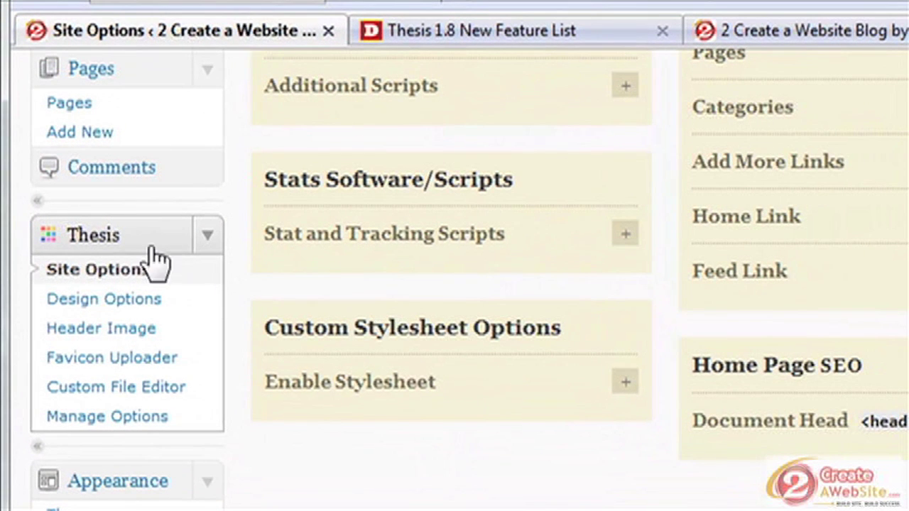
click(131, 331)
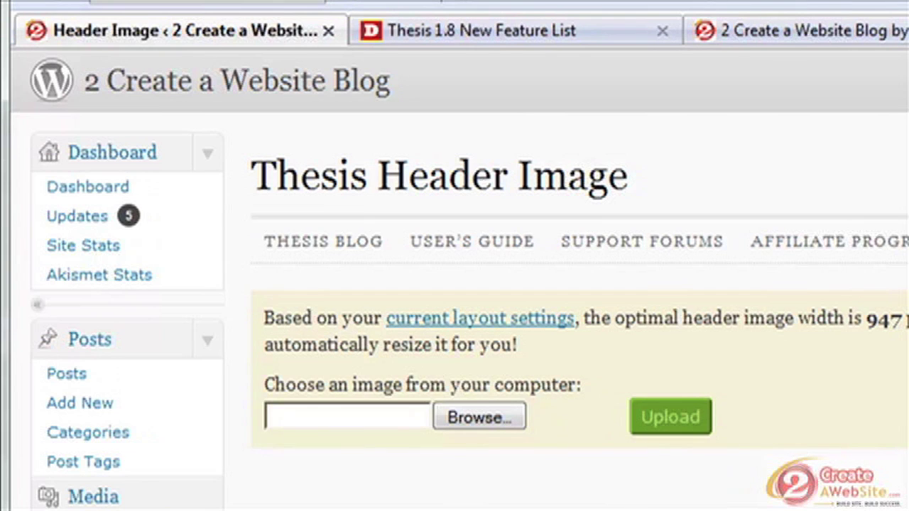
On the feature list, read the SEO Character Counters and New Google Fonts sections.
click(547, 32)
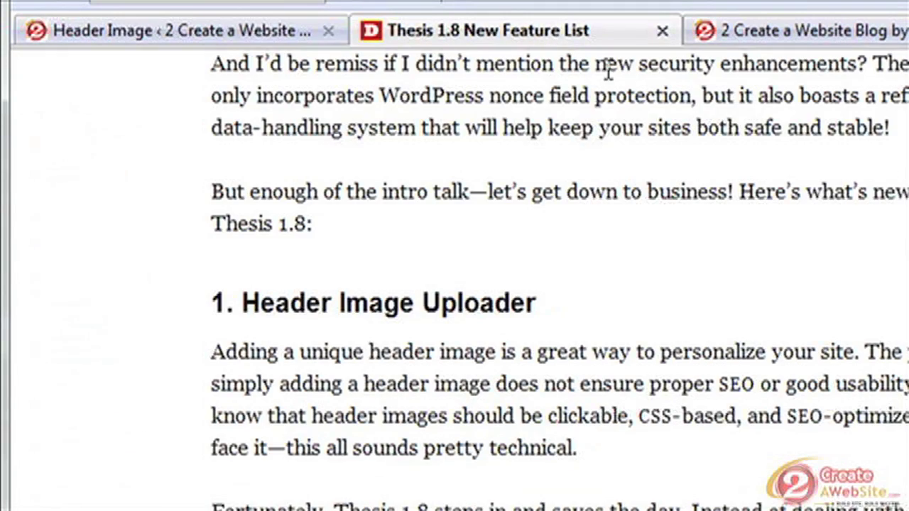
scroll(455, 284, down, 7)
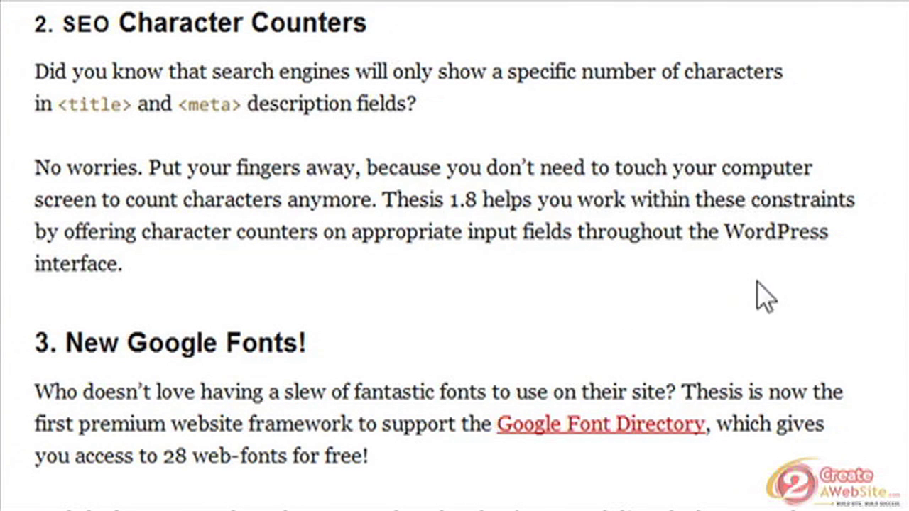
scroll(761, 287, down, 4)
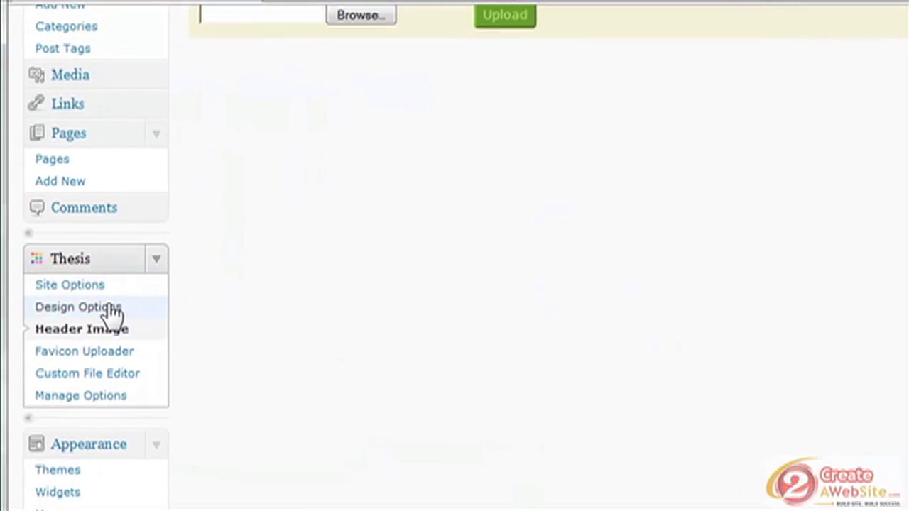
In Design Options, browse the Body (and Content Area) font list, leaving it on Verdana.
click(113, 307)
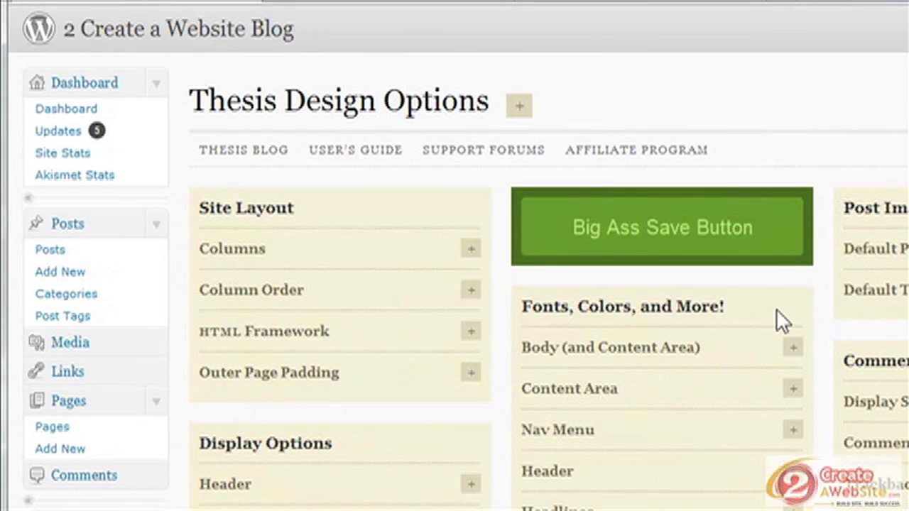
click(791, 347)
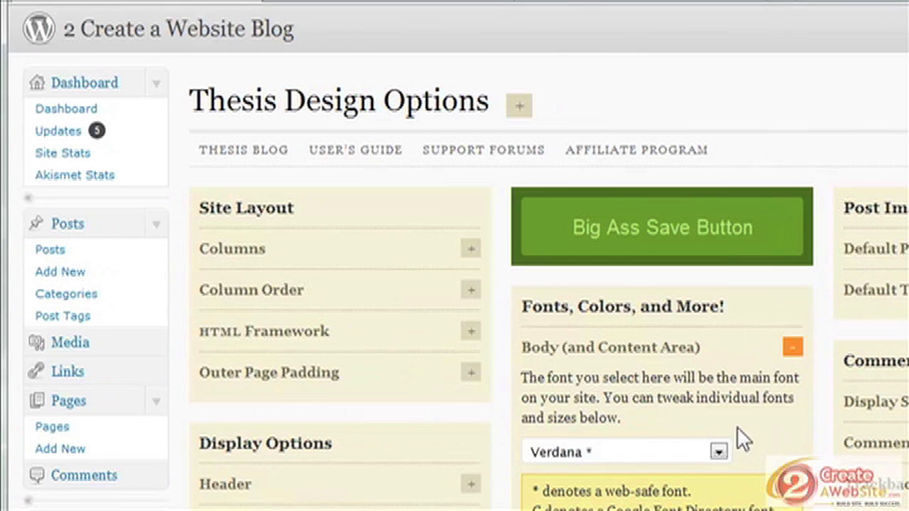
click(719, 452)
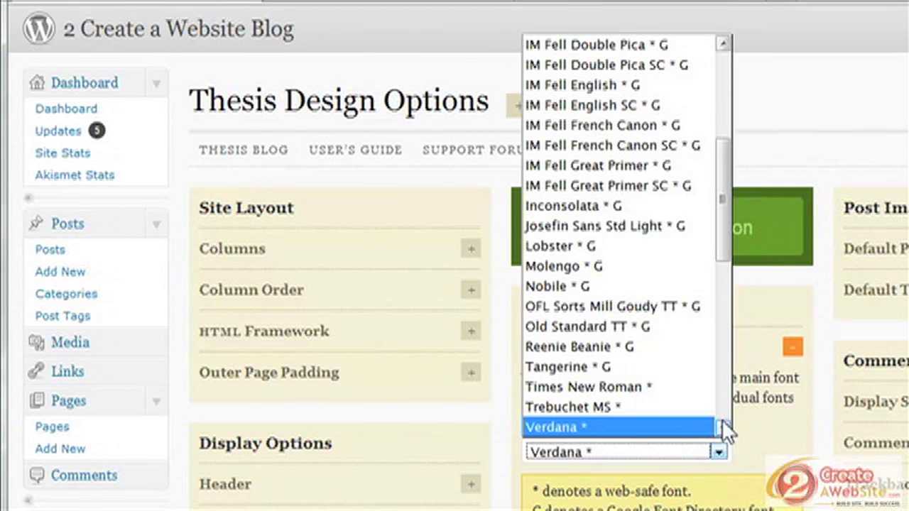
drag(723, 257, 410, 4)
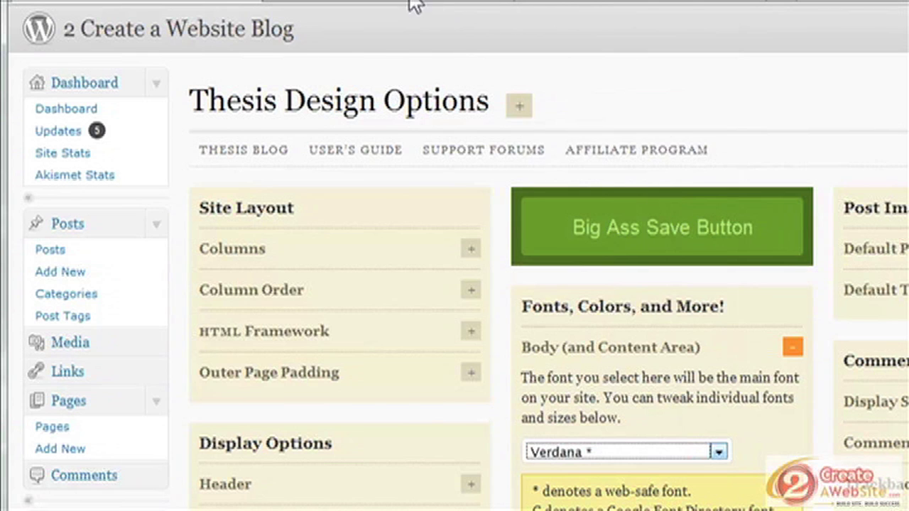
click(411, 4)
Read the WordPress Nav Menu Support section, then open Appearance > Menus in admin.
scroll(696, 240, down, 5)
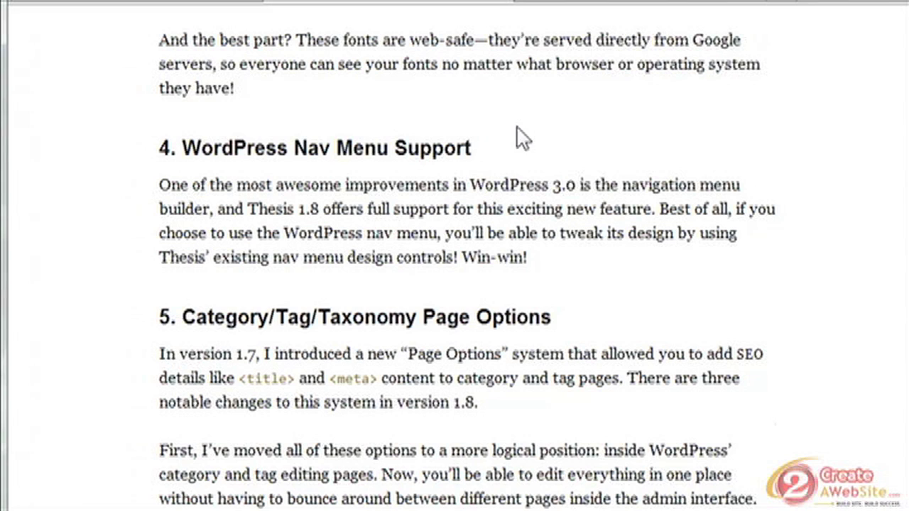
click(174, 4)
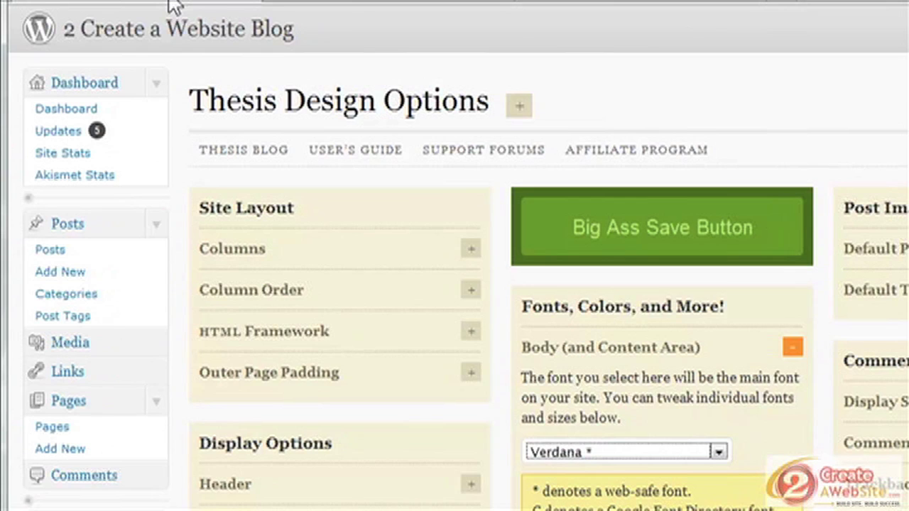
scroll(403, 290, down, 10)
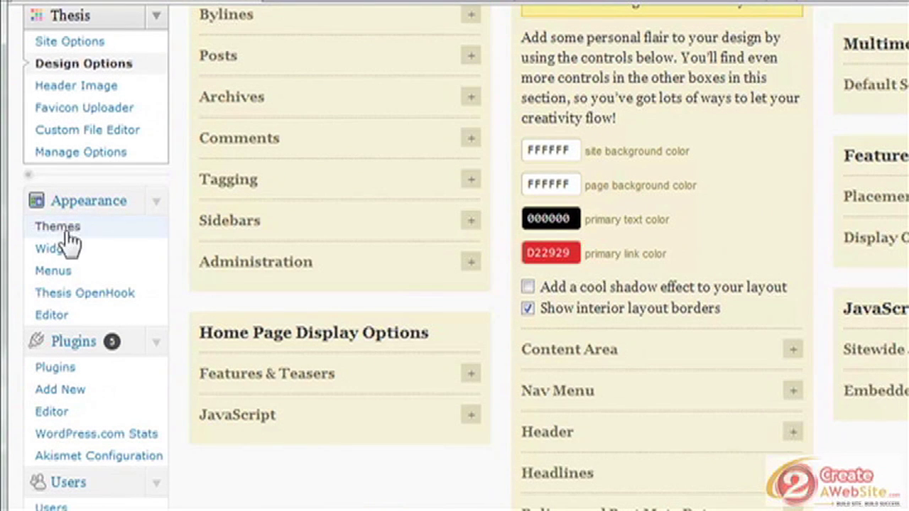
click(53, 277)
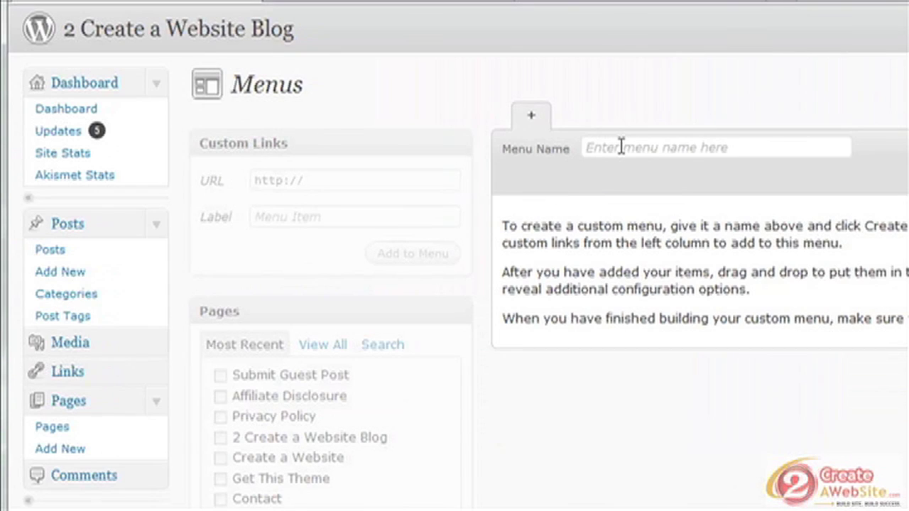
Create a new custom menu named catnav.
click(621, 147)
text(dat)
key(Down)
key(Return)
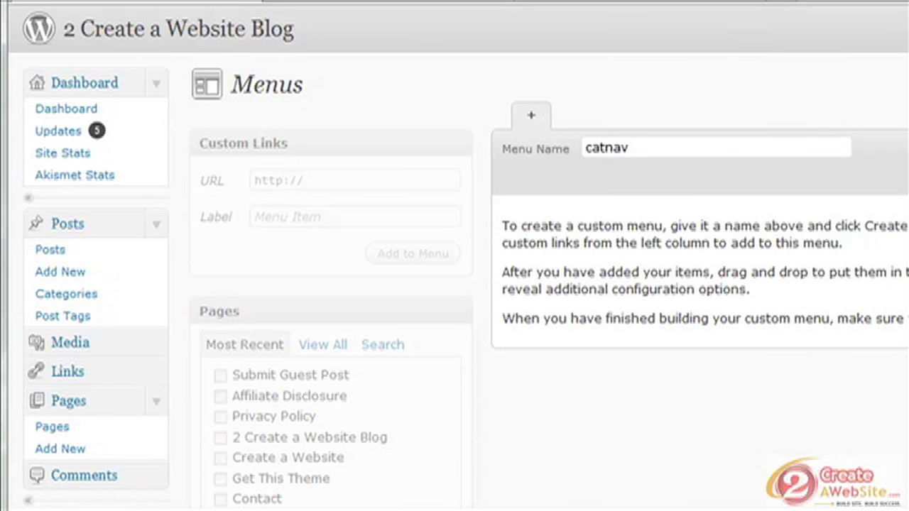
key(Return)
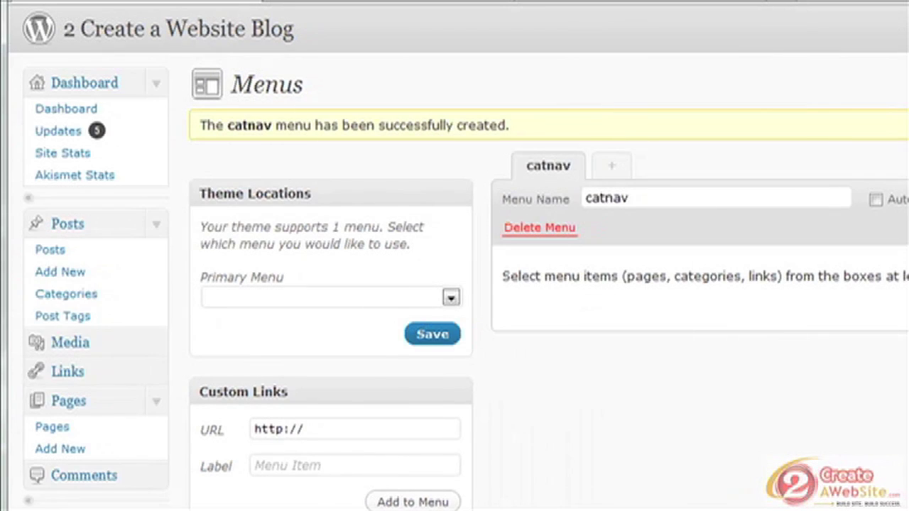
Add the blog categories and nest Traffic / Promotion under General Web.
scroll(454, 283, down, 10)
scroll(454, 284, down, 3)
scroll(454, 284, down, 8)
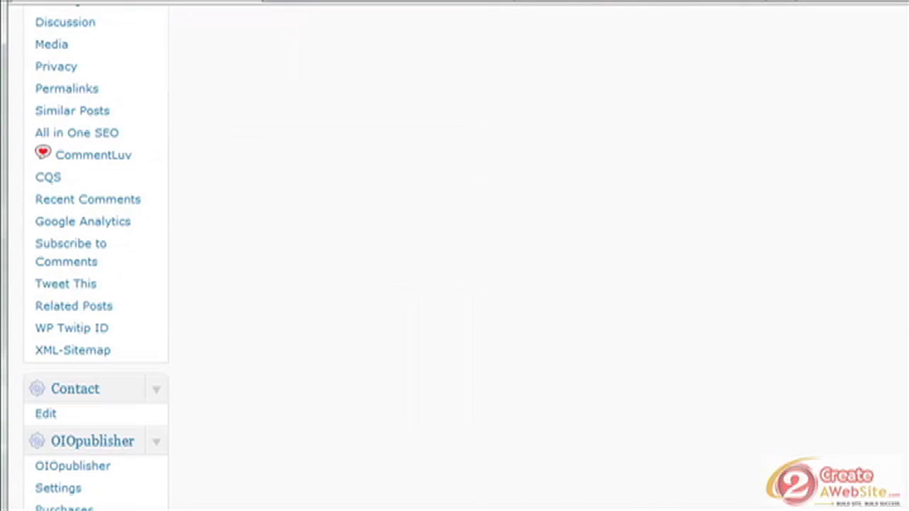
scroll(454, 284, up, 7)
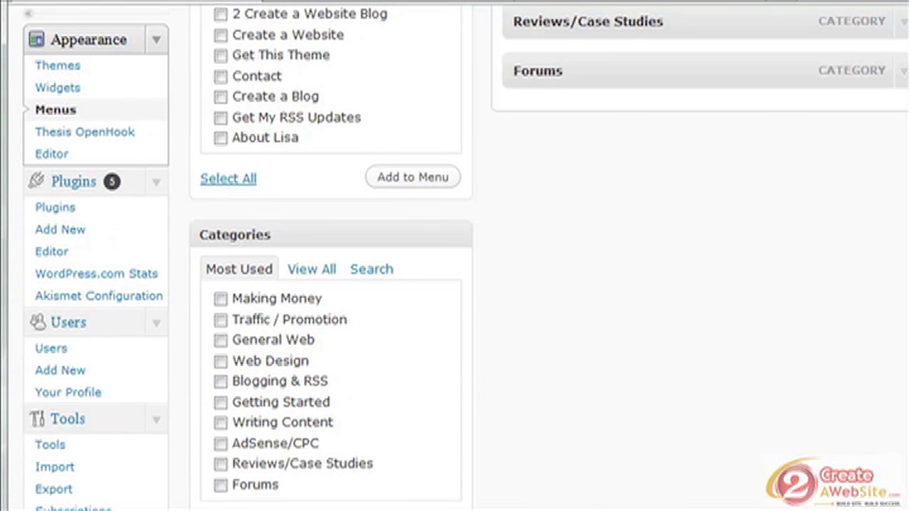
scroll(455, 256, up, 10)
scroll(454, 256, down, 3)
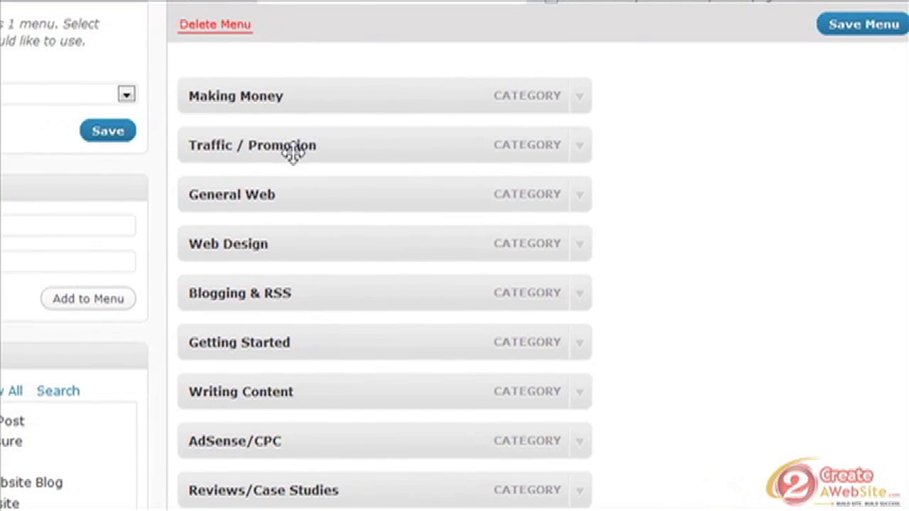
drag(618, 154, 591, 210)
drag(267, 202, 325, 197)
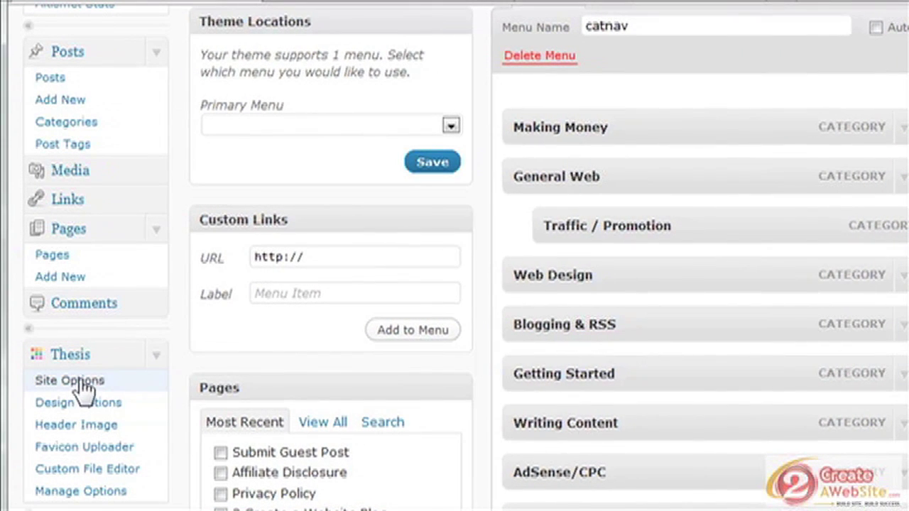
Review the navigation menu type choices on Thesis Site Options and save them.
click(80, 380)
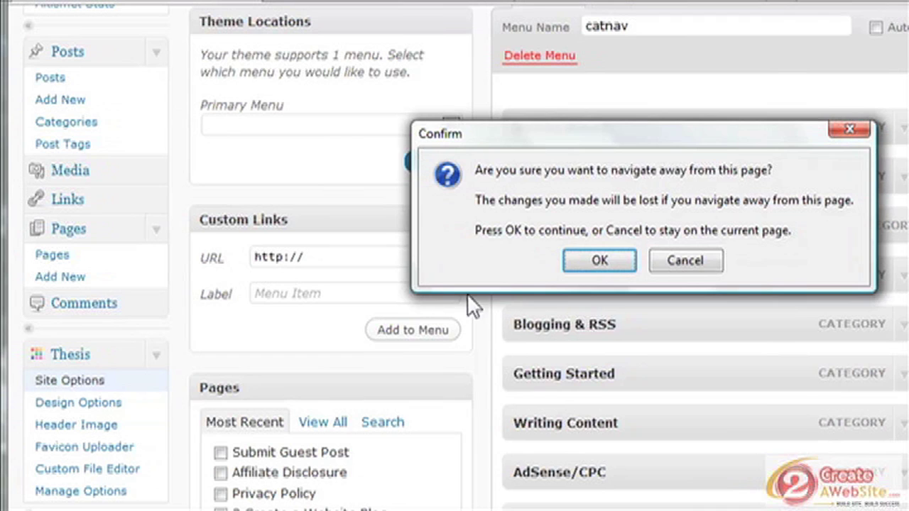
click(573, 260)
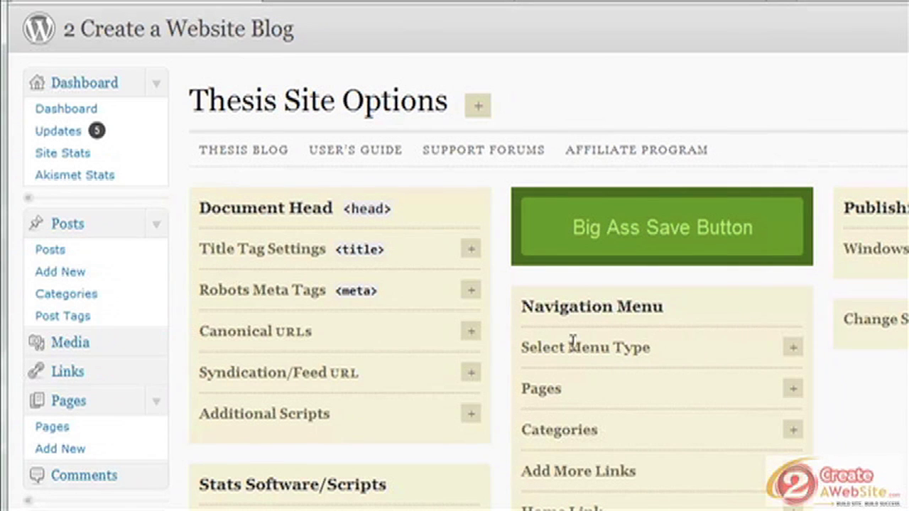
click(792, 349)
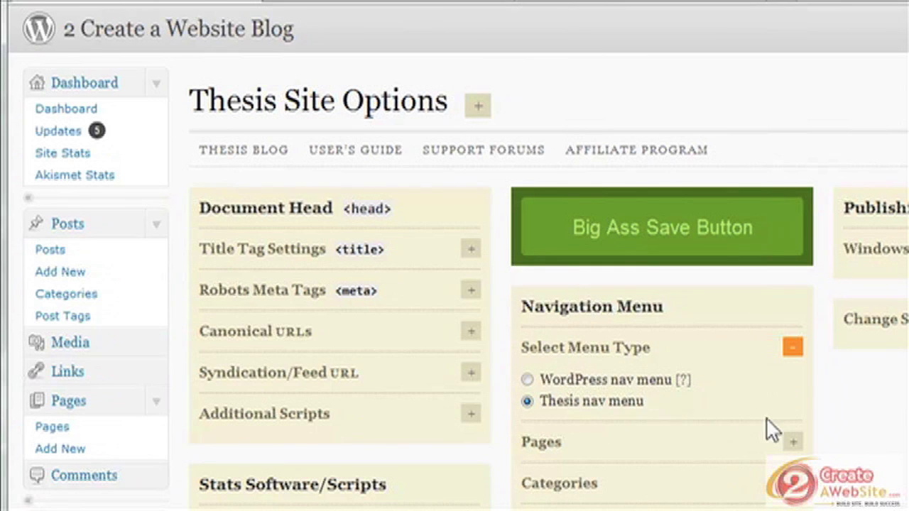
click(687, 238)
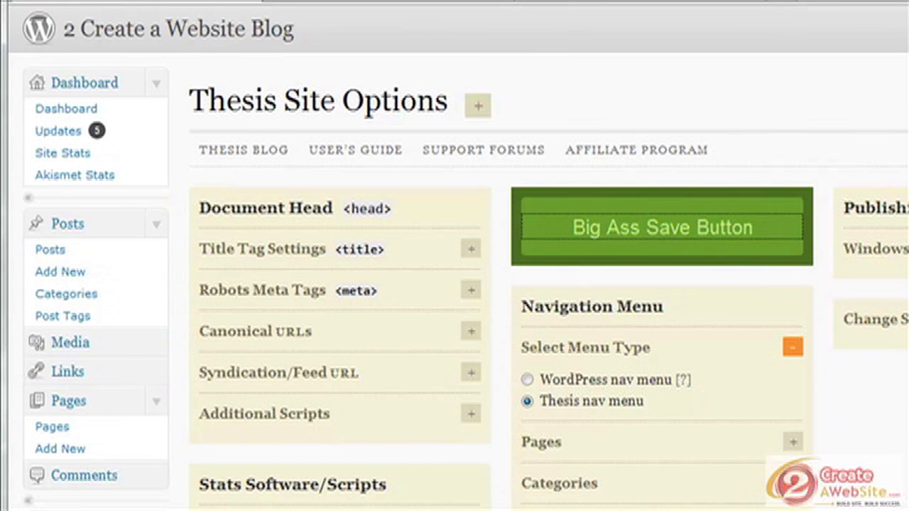
In Design Options, expand Nav Menu to reveal its font, size and link colours (background D22929).
scroll(458, 284, down, 2)
scroll(493, 298, down, 3)
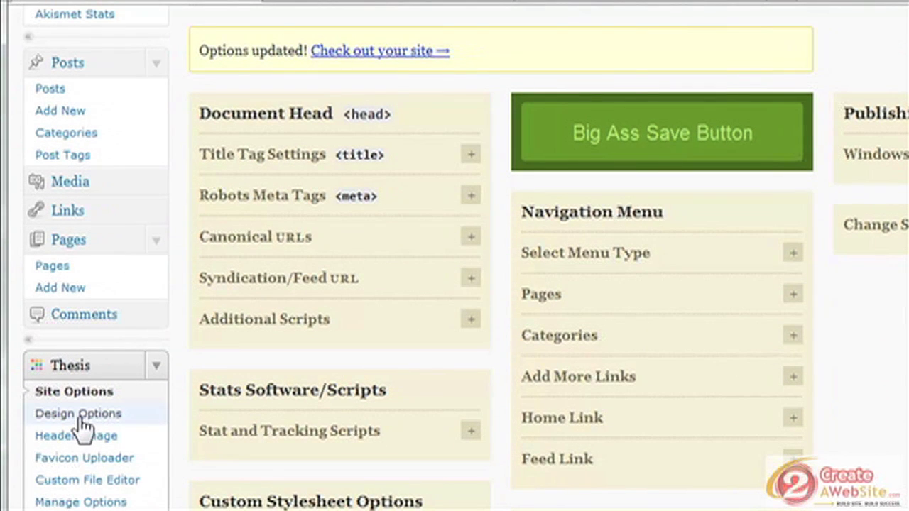
click(80, 418)
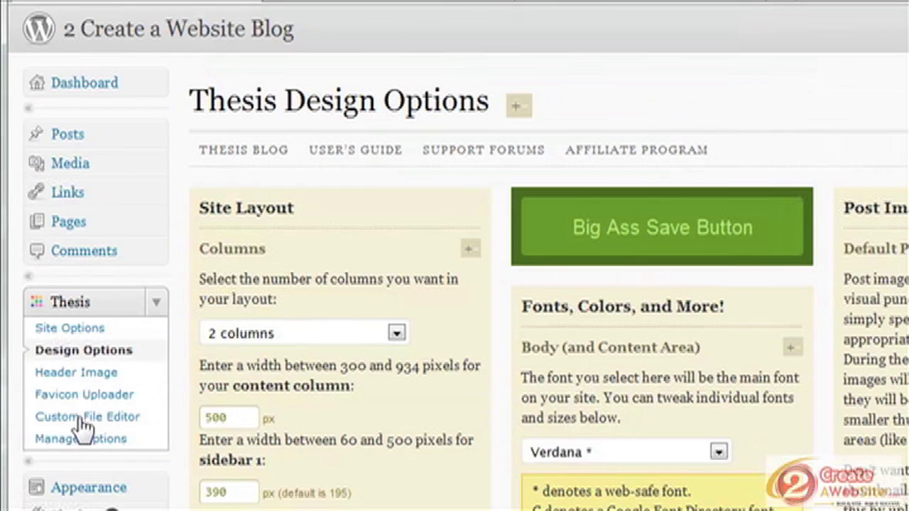
click(791, 430)
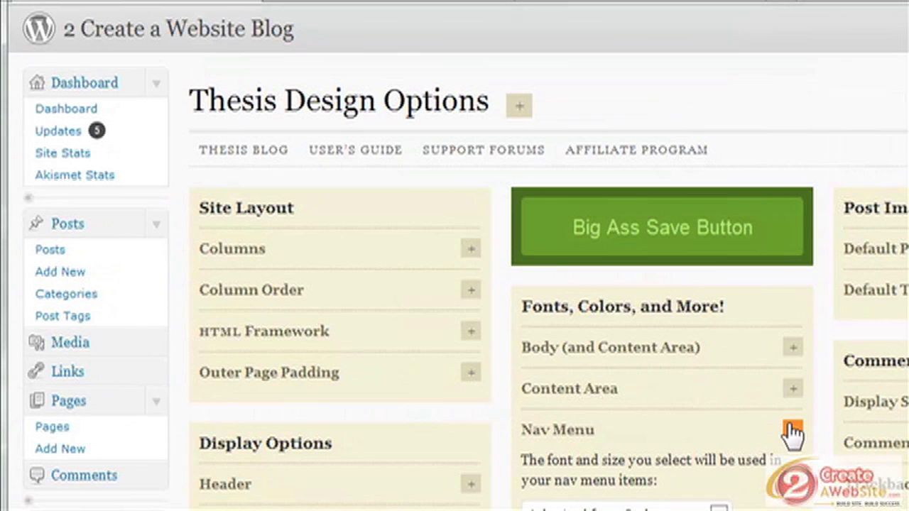
scroll(767, 456, down, 3)
scroll(767, 456, down, 5)
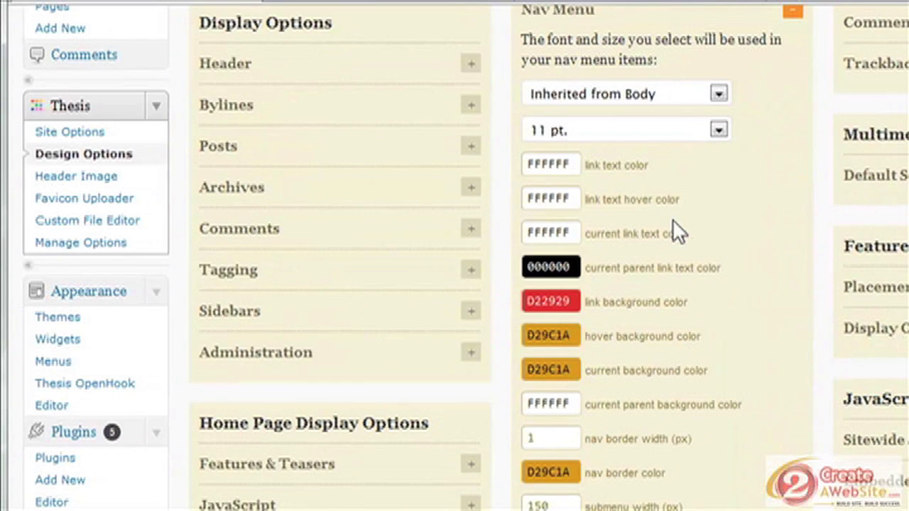
In the Thesis 1.8 article, scroll down and view the page's site information.
click(369, 4)
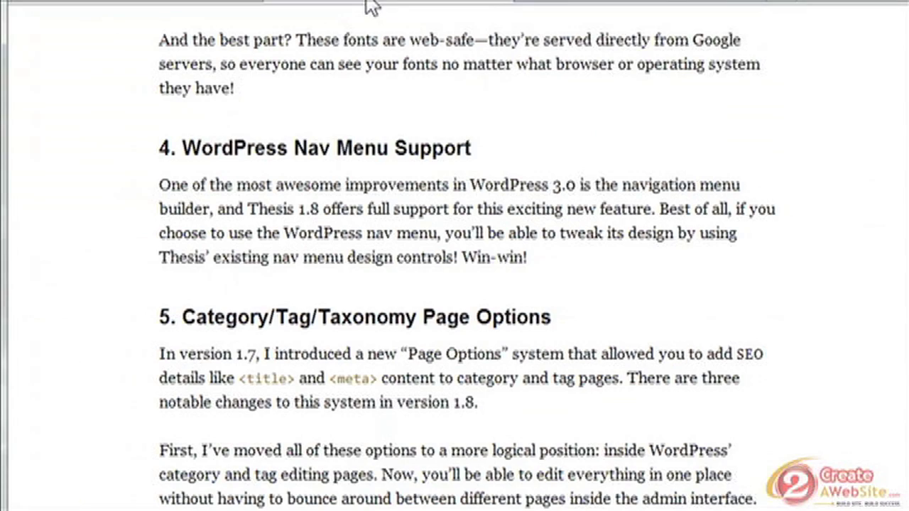
scroll(465, 258, down, 8)
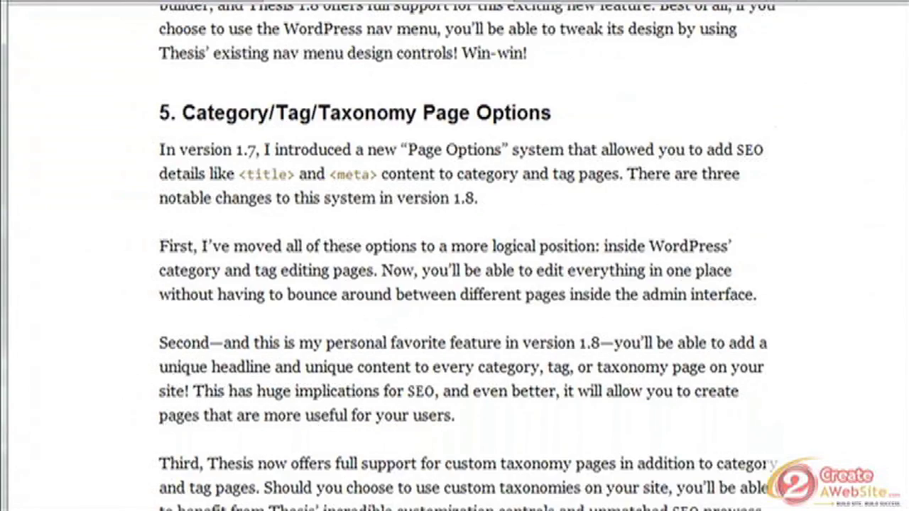
scroll(509, 257, down, 2)
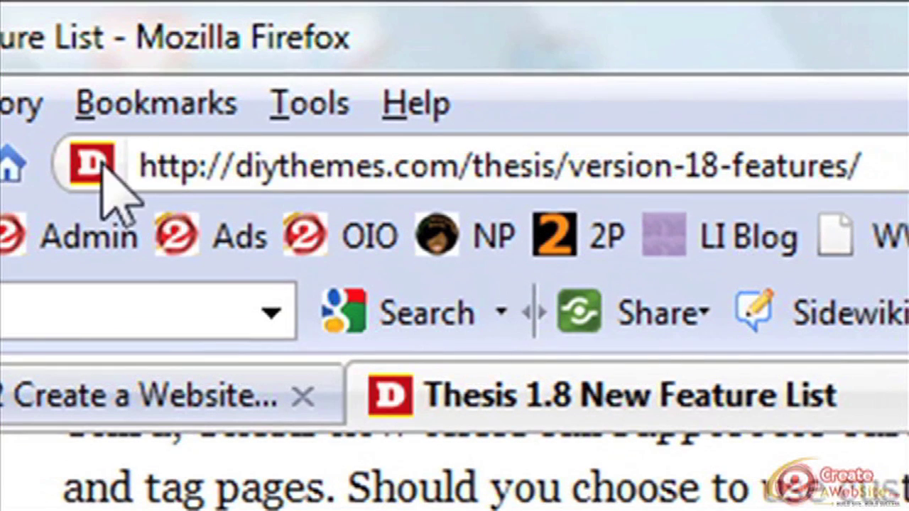
click(91, 167)
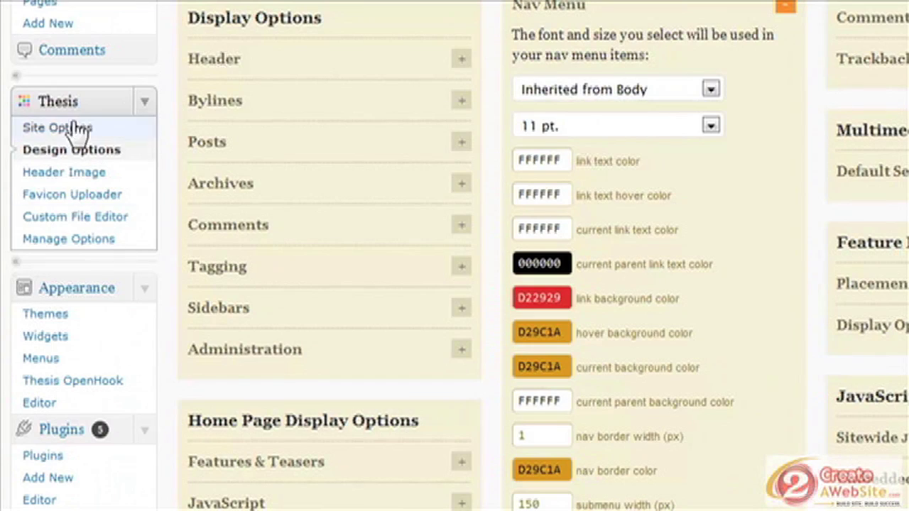
Load the Thesis Favicon Uploader page, then scroll the article back to its top.
click(101, 196)
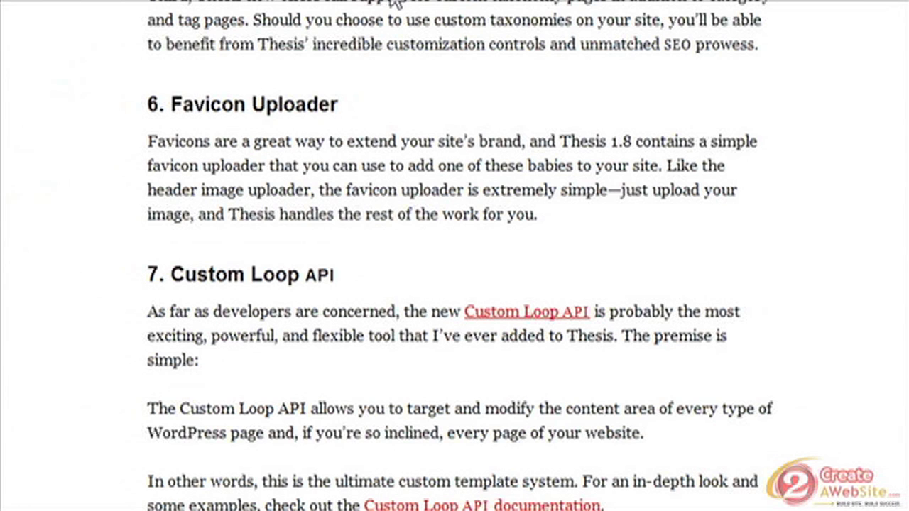
scroll(454, 256, down, 5)
scroll(455, 256, up, 10)
scroll(455, 256, up, 15)
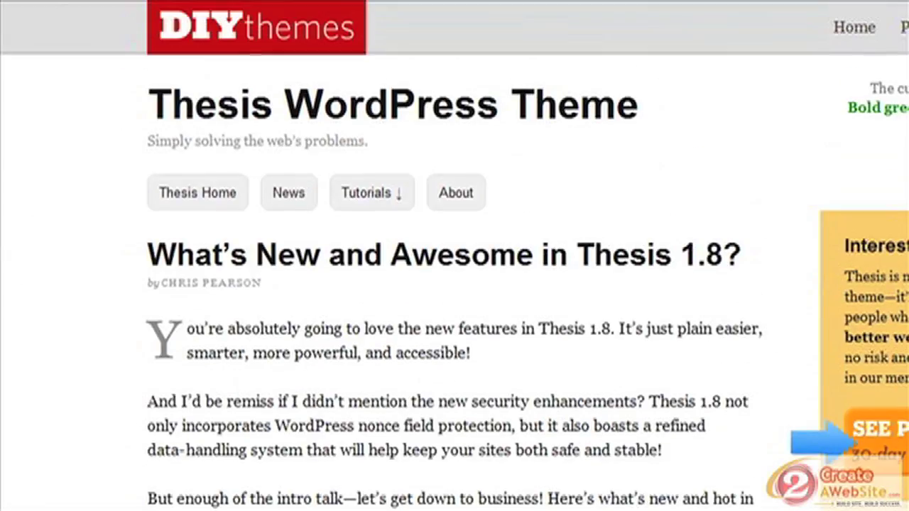
Switch to the 2 Create a Website Blog tab to see its category menu.
click(468, 67)
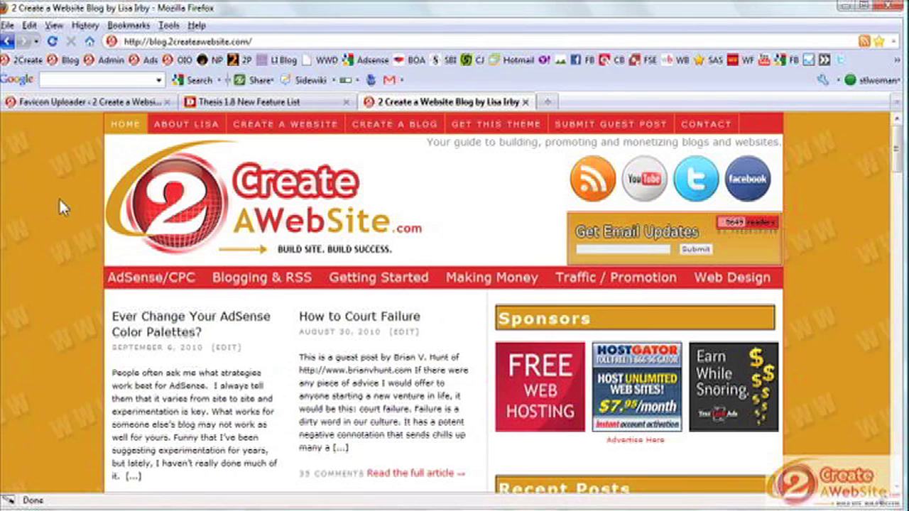
click(63, 105)
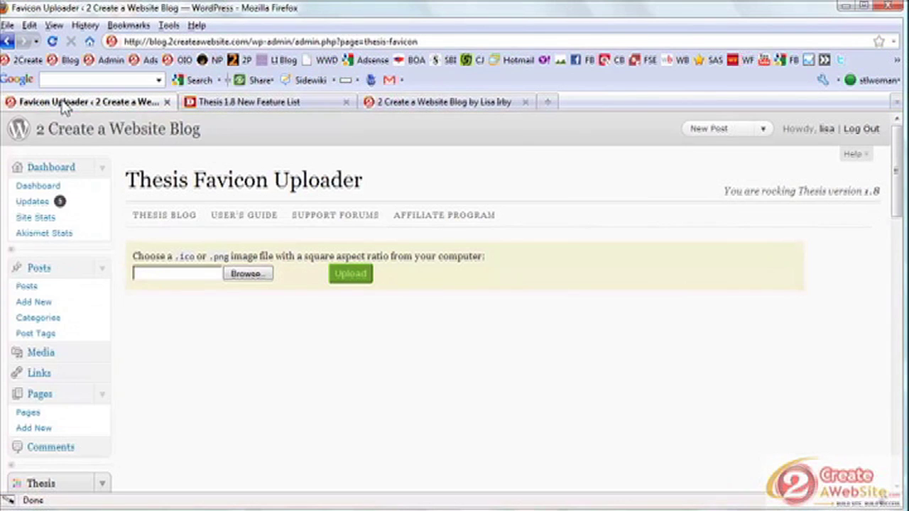
click(403, 103)
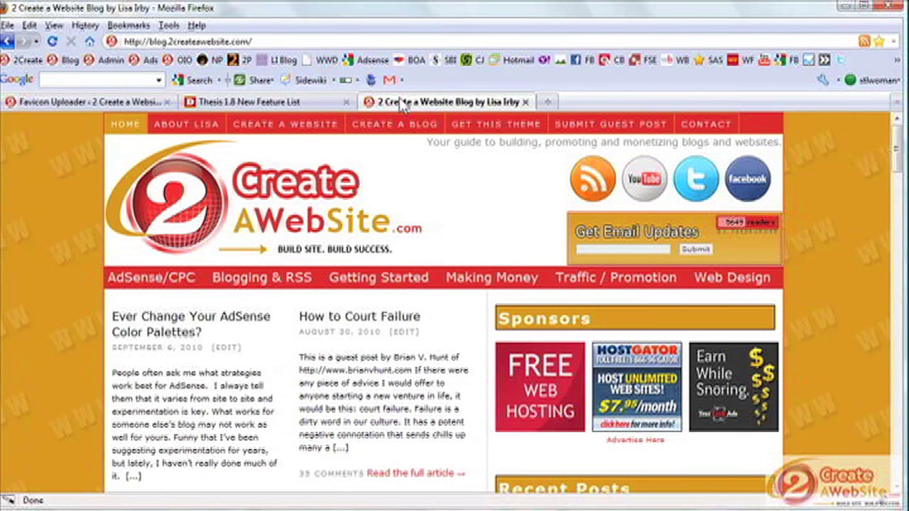
Switch back to the Thesis Favicon Uploader admin tab.
click(95, 103)
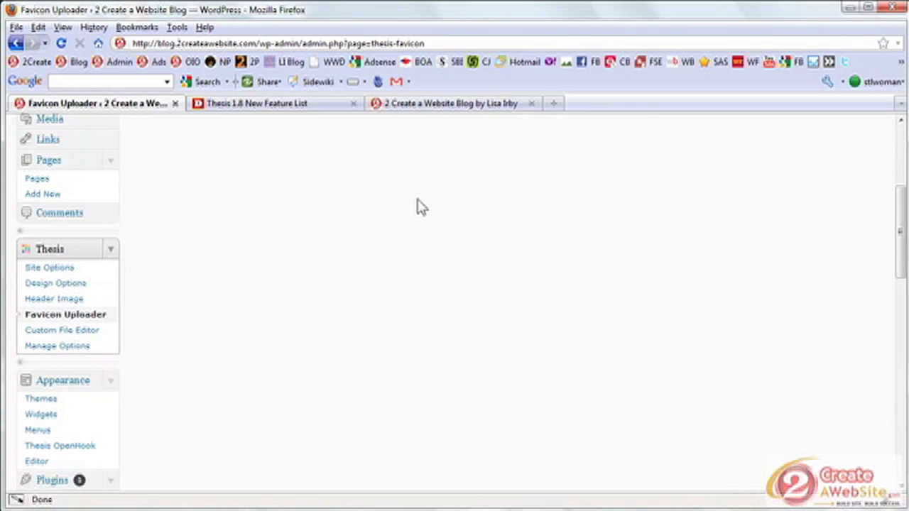
Switch to the Firefox tab showing the 2 Create a Website blog homepage.
click(446, 106)
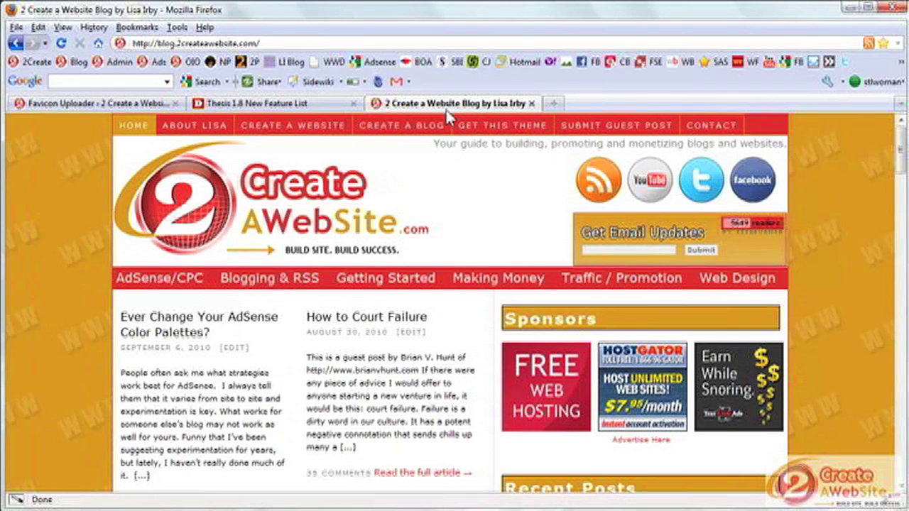
Return to the WordPress admin tab and go through Thesis Site Options to Thesis Design Options.
click(132, 106)
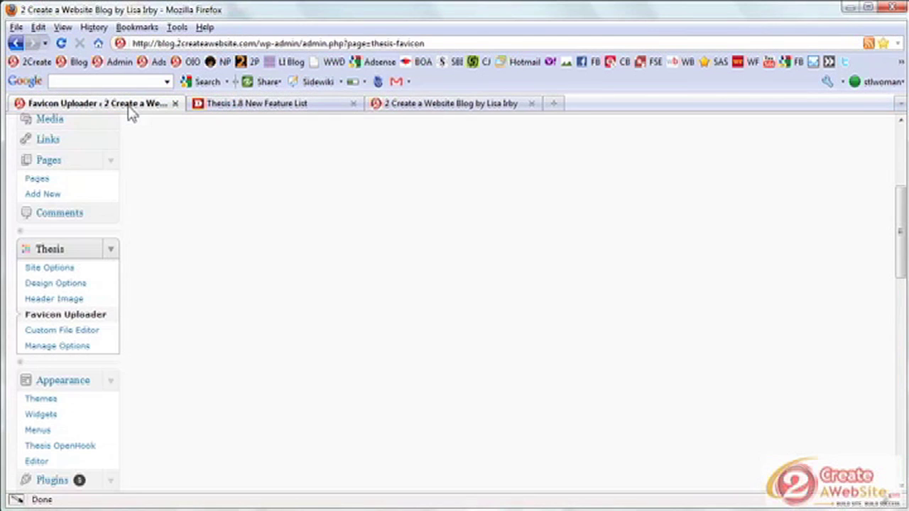
click(62, 274)
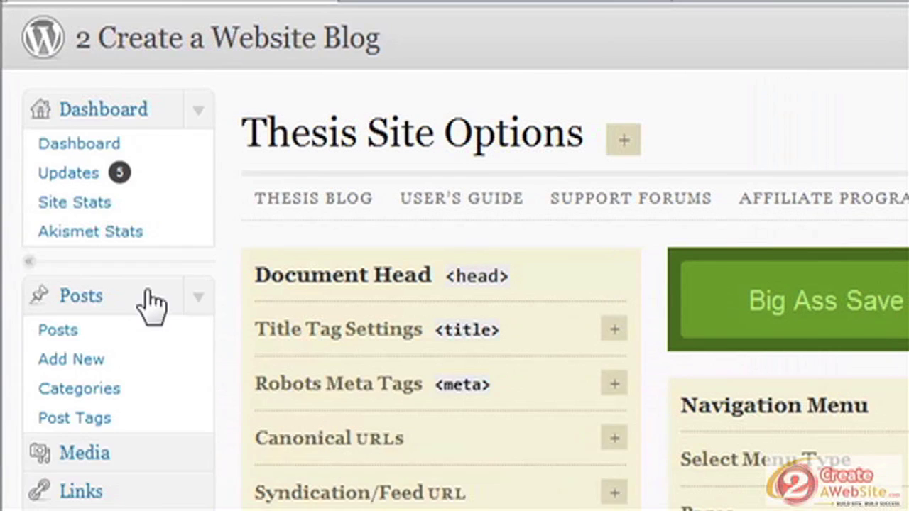
scroll(544, 490, down, 3)
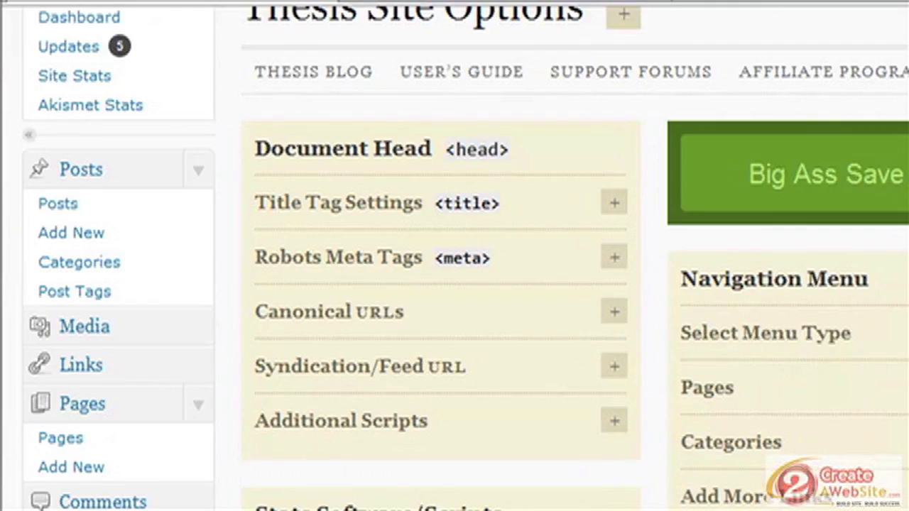
scroll(126, 454, down, 3)
click(103, 458)
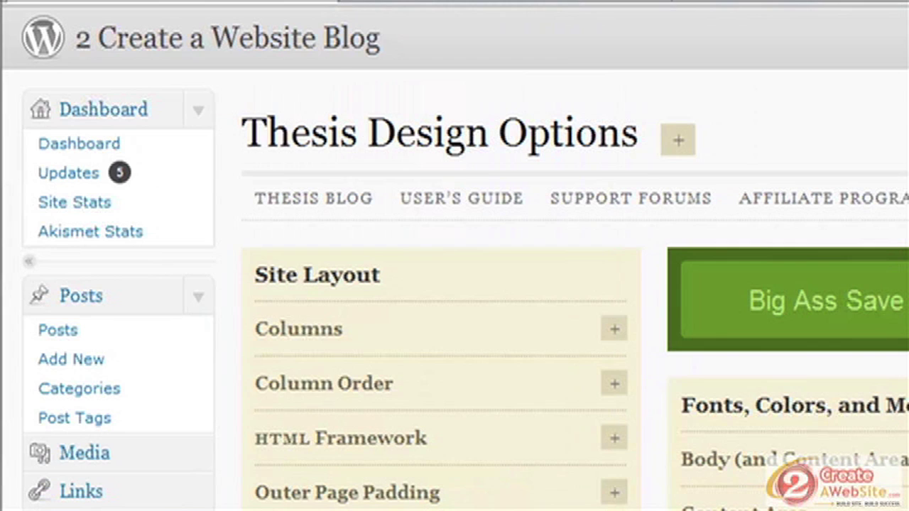
Expand the Columns panel, keep the 2-column layout, and expand Column Order.
click(614, 329)
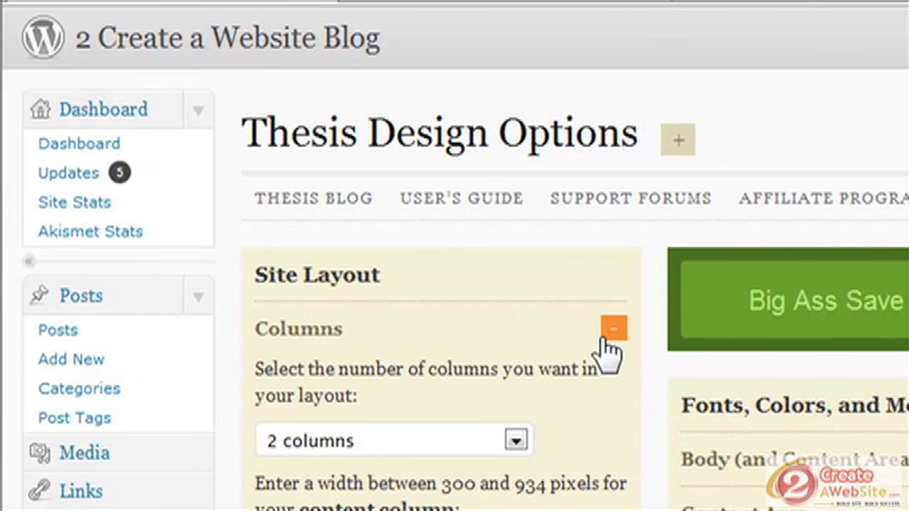
click(515, 440)
click(517, 436)
scroll(568, 440, down, 3)
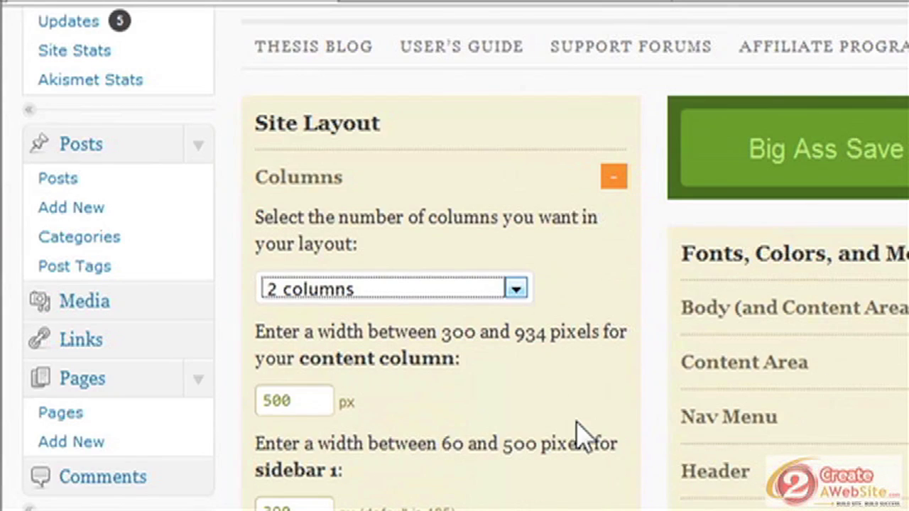
drag(300, 405, 270, 400)
scroll(513, 394, down, 3)
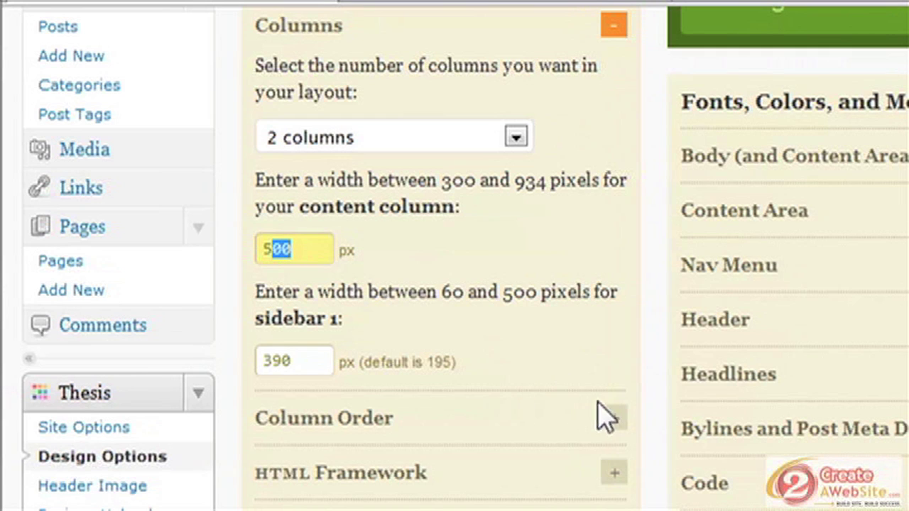
click(614, 419)
Toggle open the Header, Bylines and Teaser Display Options panels.
scroll(609, 435, down, 3)
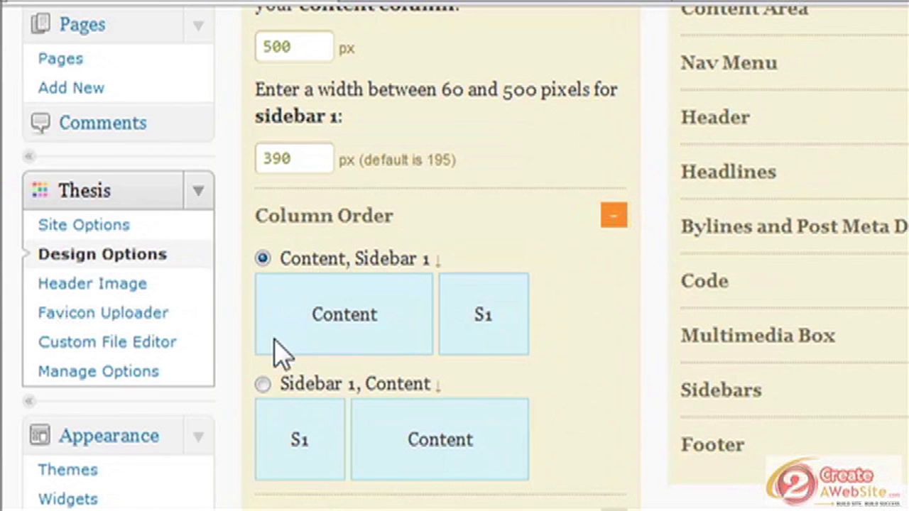
scroll(568, 367, down, 1)
scroll(584, 368, down, 6)
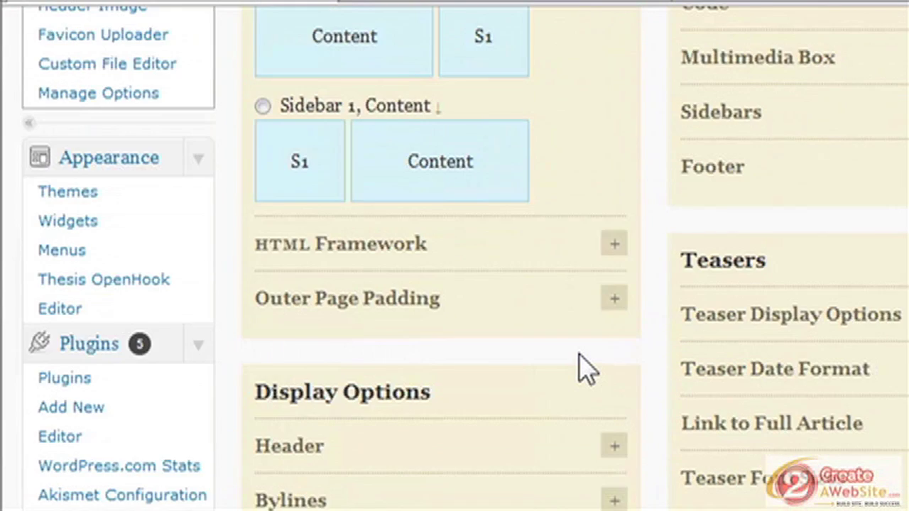
click(612, 346)
click(614, 351)
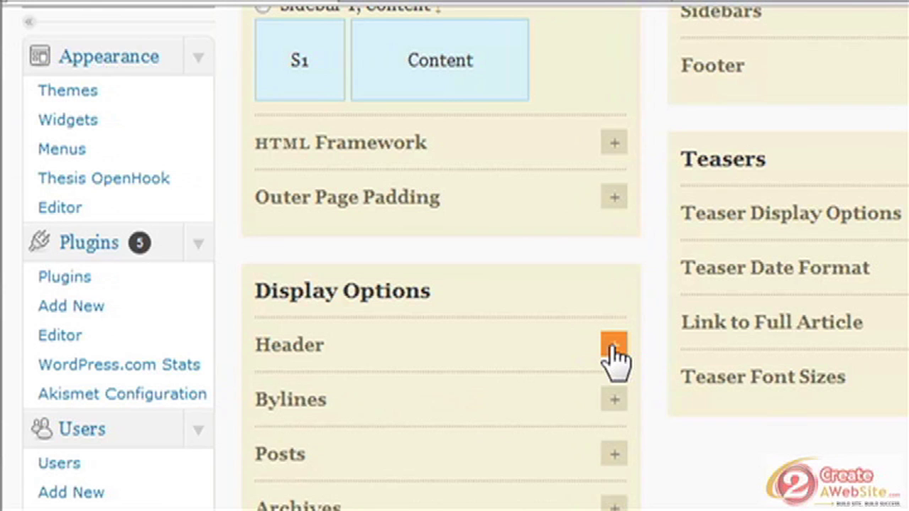
click(616, 405)
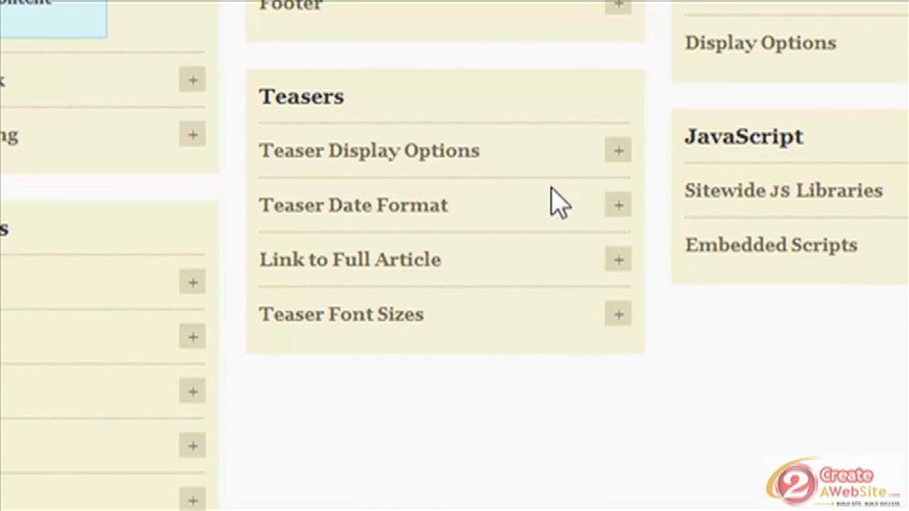
click(618, 151)
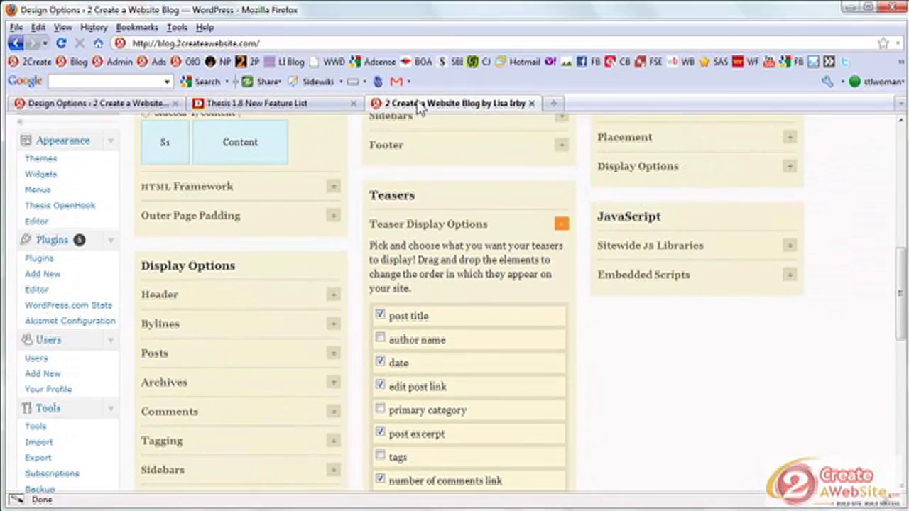
Scroll through the two-column post teasers beside the Sponsors sidebar, then back to the top.
click(444, 69)
scroll(902, 165, down, 4)
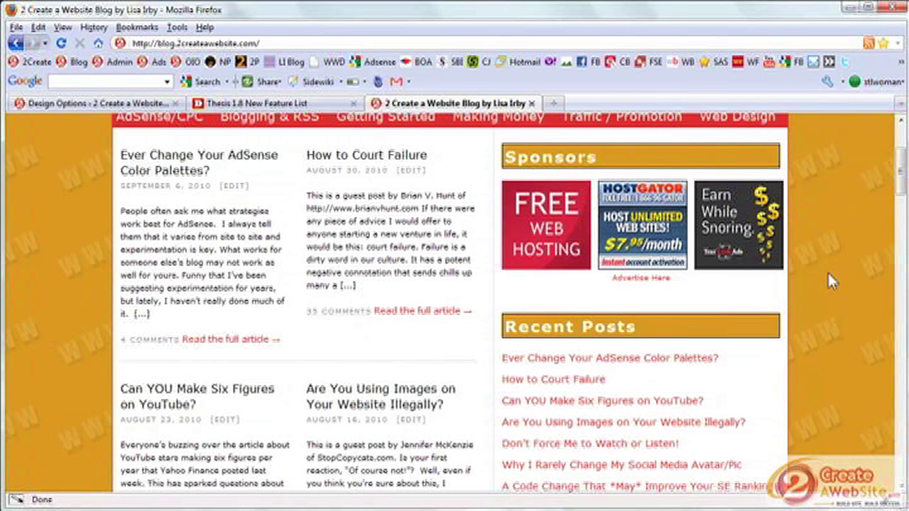
scroll(902, 211, down, 4)
scroll(902, 211, up, 8)
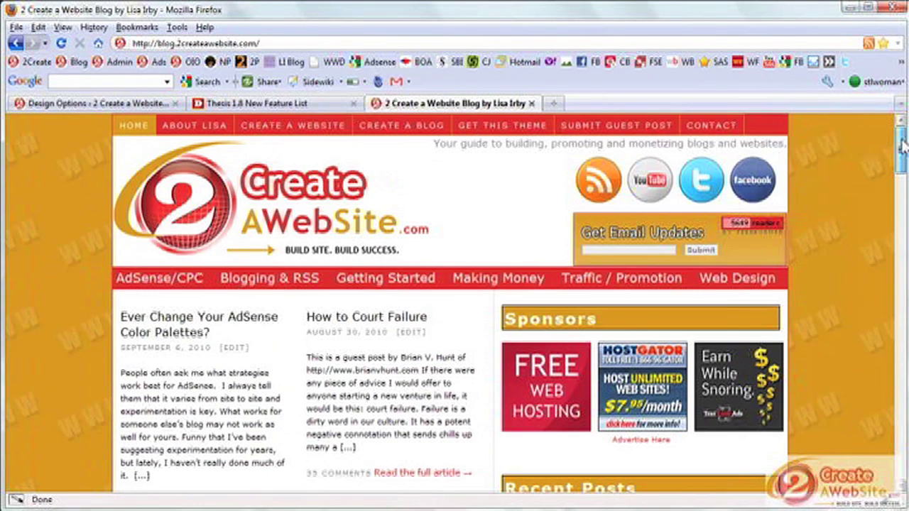